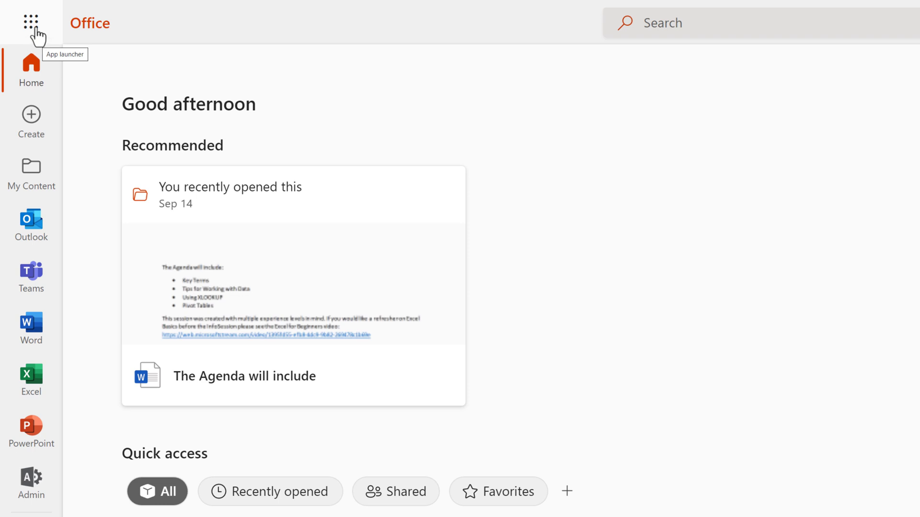
# Step: Launch Power Automate from the Office.com app launcher
pyautogui.click(36, 31)
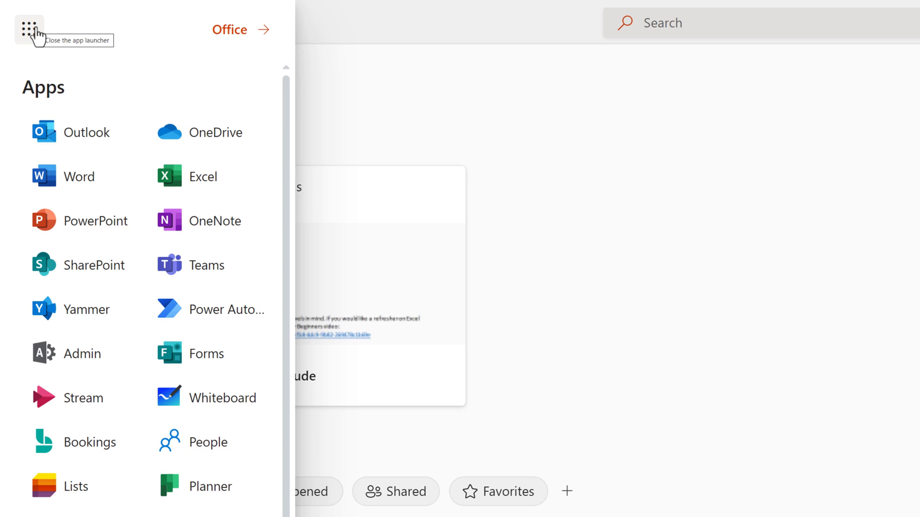
pyautogui.click(198, 321)
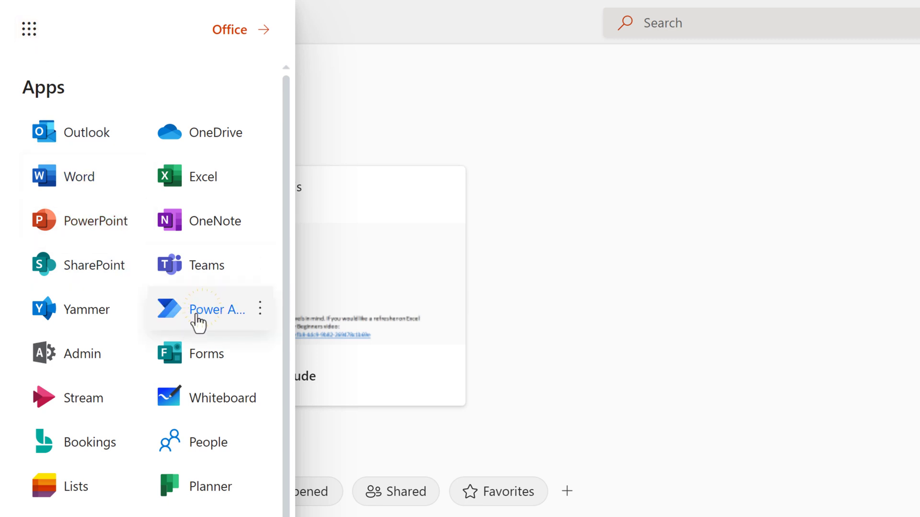
pyautogui.click(198, 321)
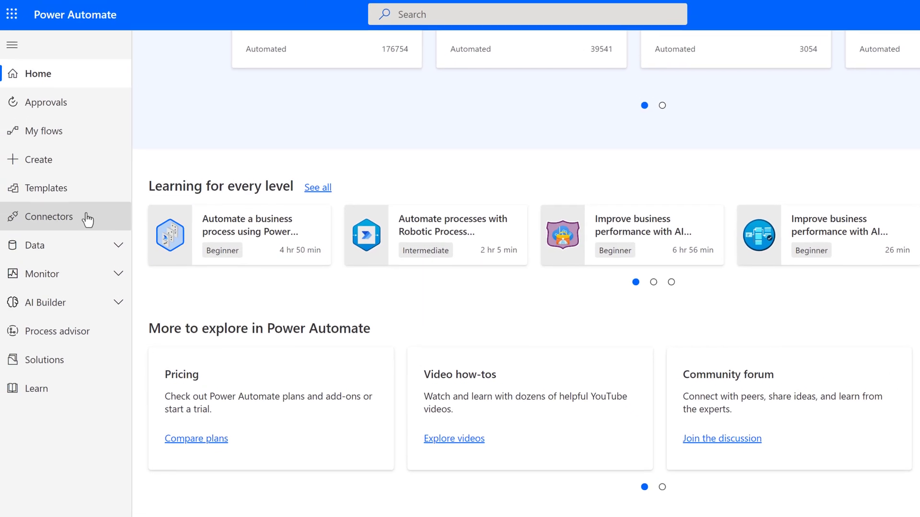
# Step: Browse the Templates gallery filtered to the Top picks tab
pyautogui.click(62, 197)
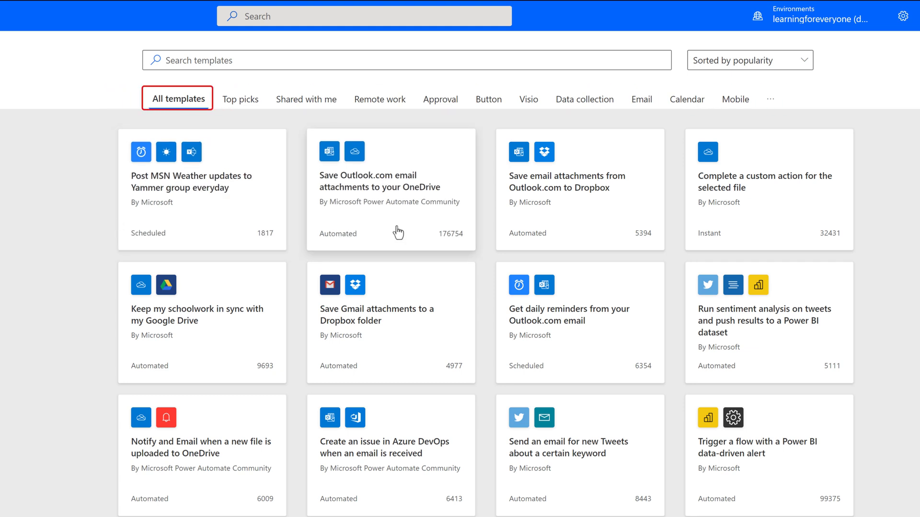
pyautogui.click(238, 108)
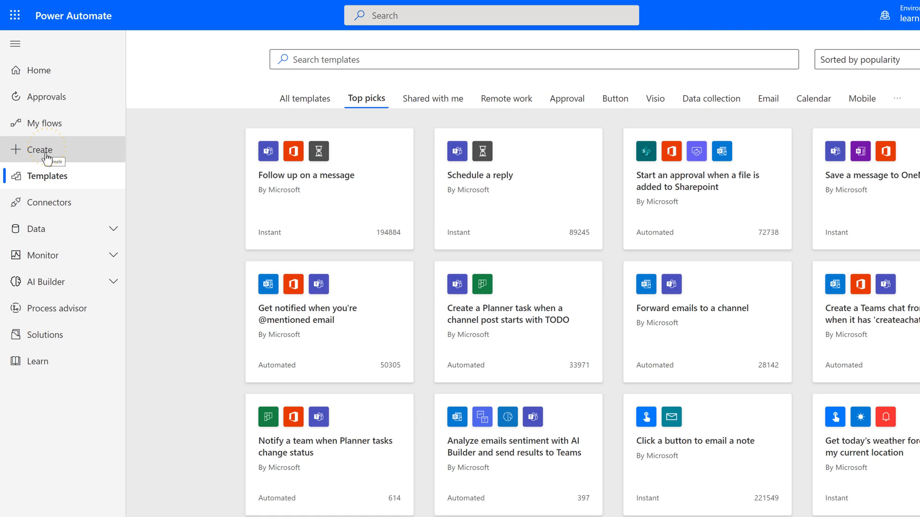
# Step: View the Create page down to its Start from a connector section
pyautogui.click(46, 156)
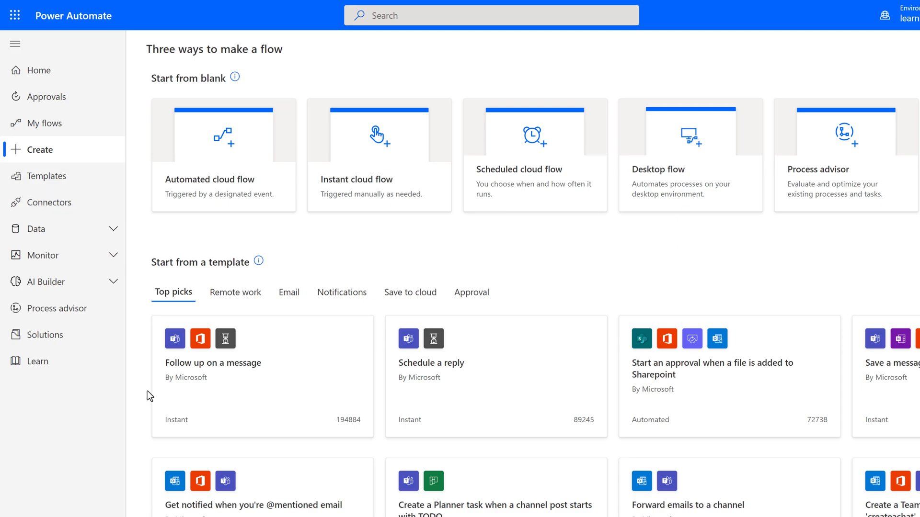
pyautogui.scroll(-8, 147, 384)
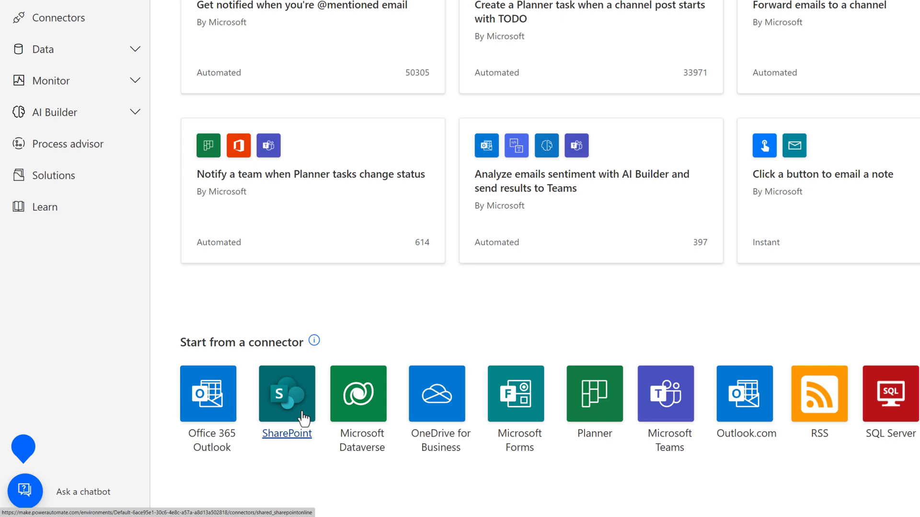
# Step: Look over the SharePoint connector's triggers and templates
pyautogui.click(306, 421)
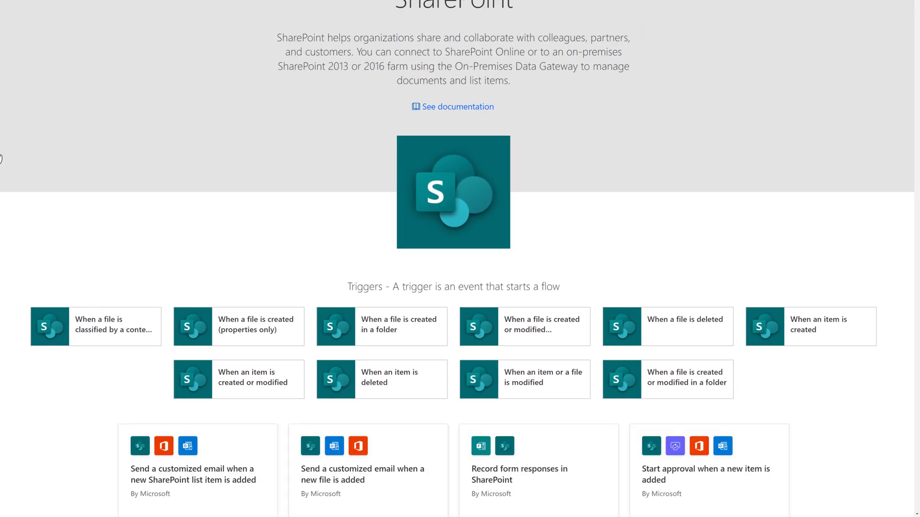
pyautogui.scroll(-5, 144, 365)
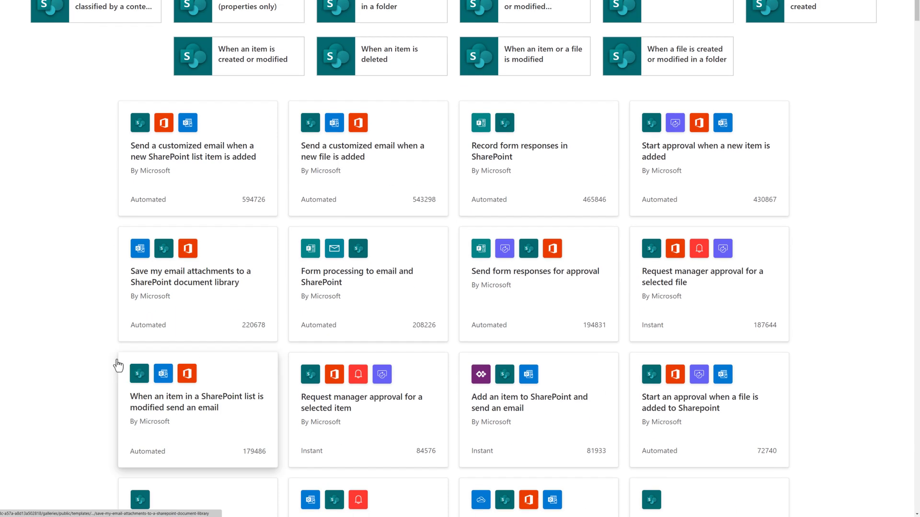
pyautogui.scroll(1, 118, 366)
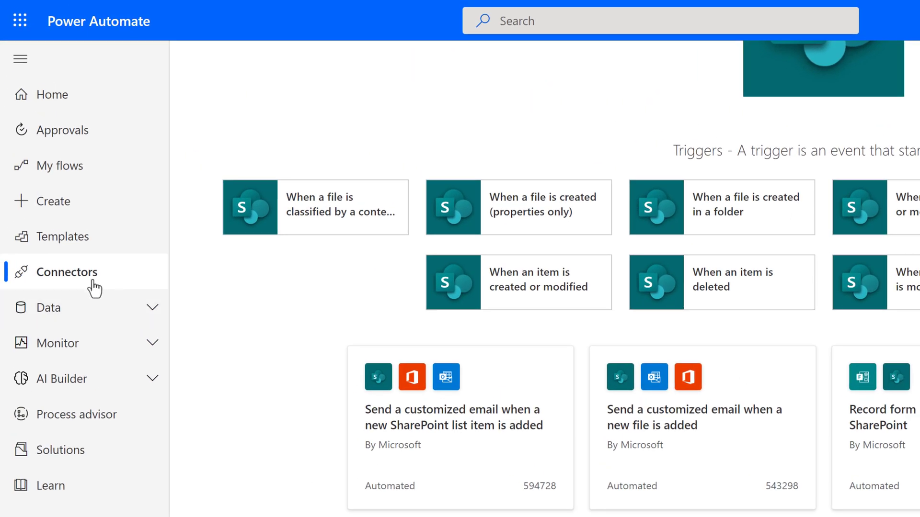
# Step: Filter the Connectors list to Premium and open the Microsoft Forms connector page
pyautogui.click(86, 288)
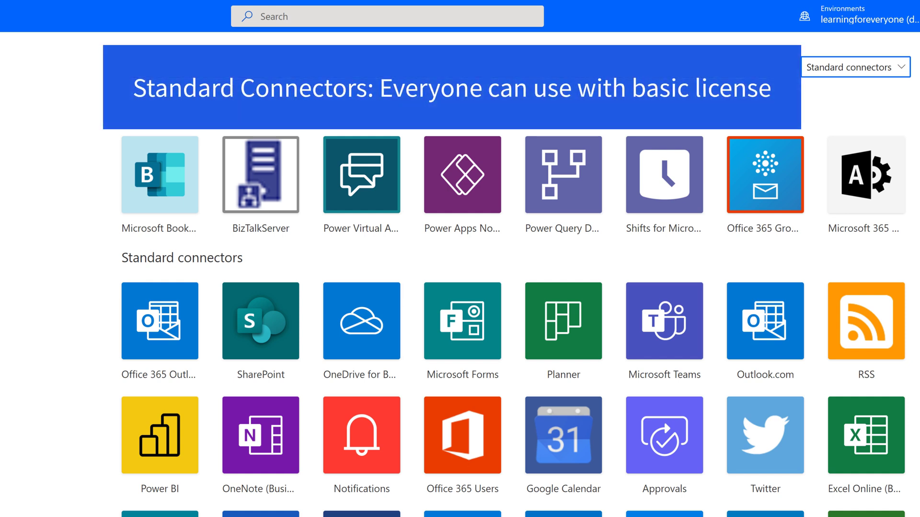
pyautogui.click(903, 76)
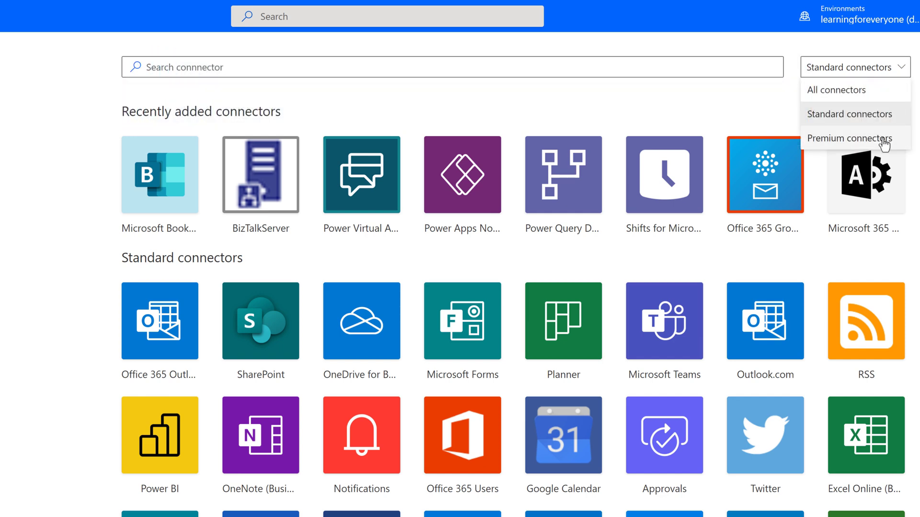
pyautogui.click(883, 138)
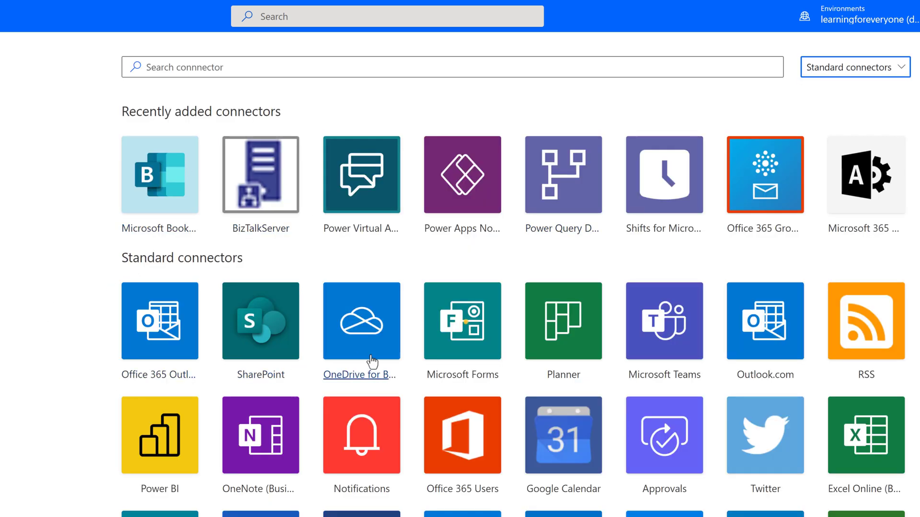
pyautogui.click(474, 348)
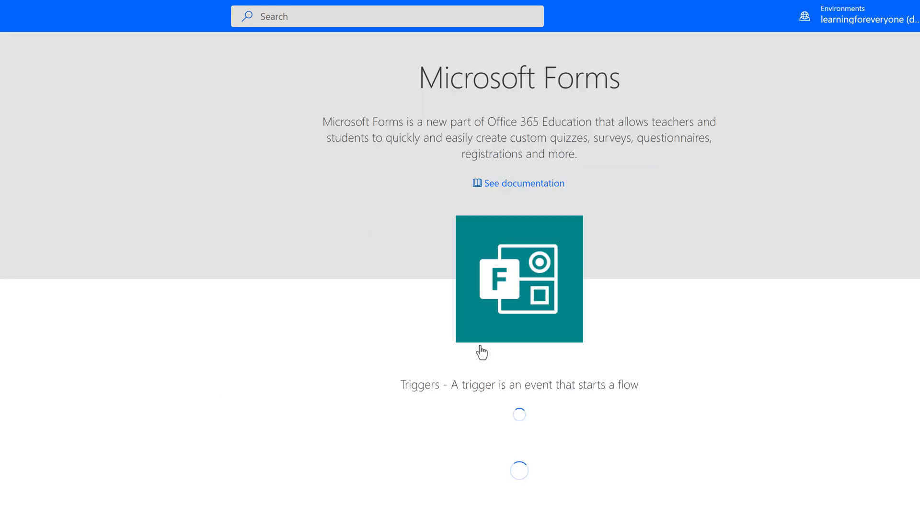
pyautogui.scroll(-3, 478, 350)
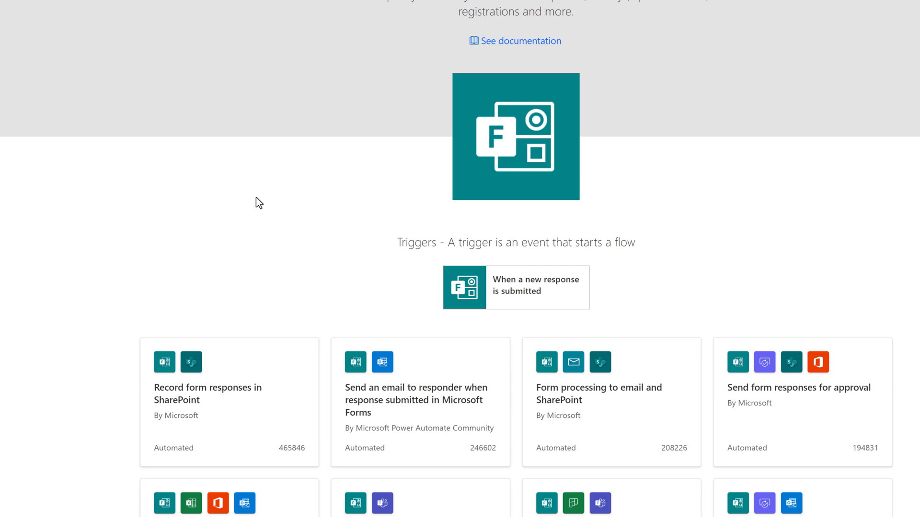
pyautogui.scroll(-4, 312, 205)
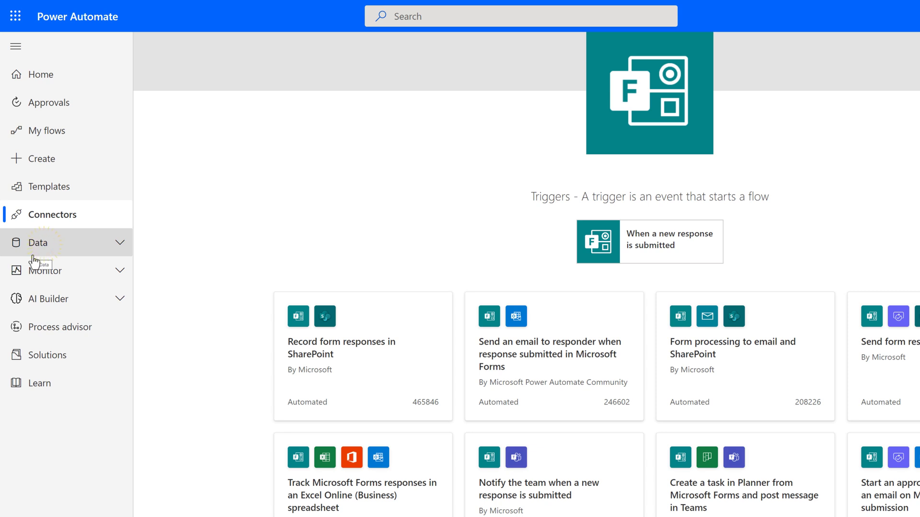
# Step: Review existing connections under Data, then go to My flows
pyautogui.click(33, 259)
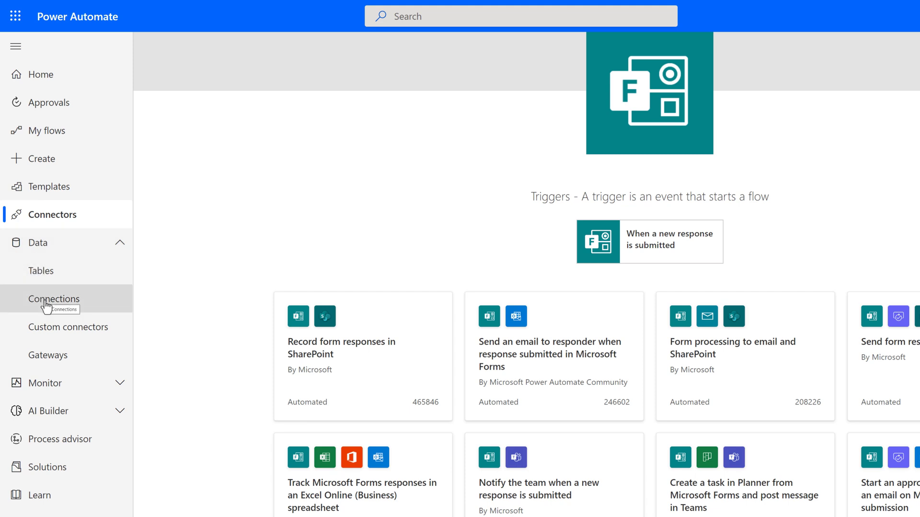
pyautogui.click(46, 306)
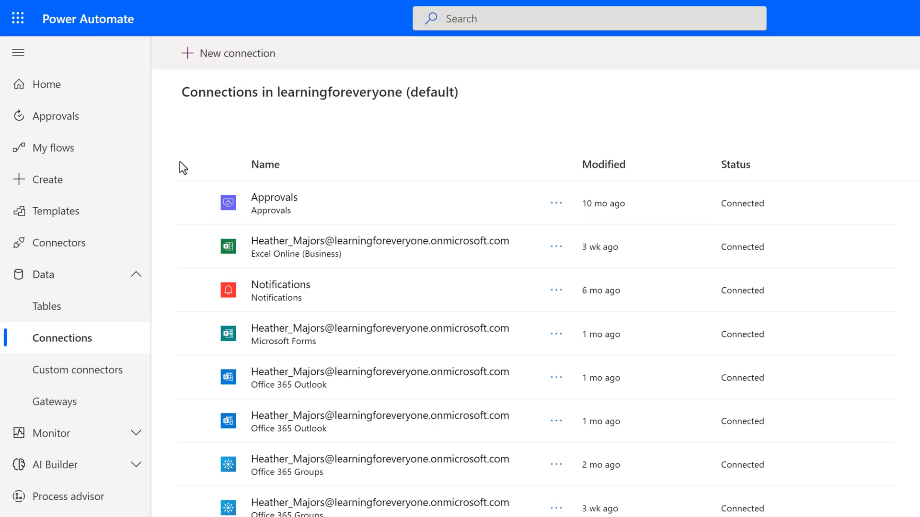
pyautogui.click(46, 152)
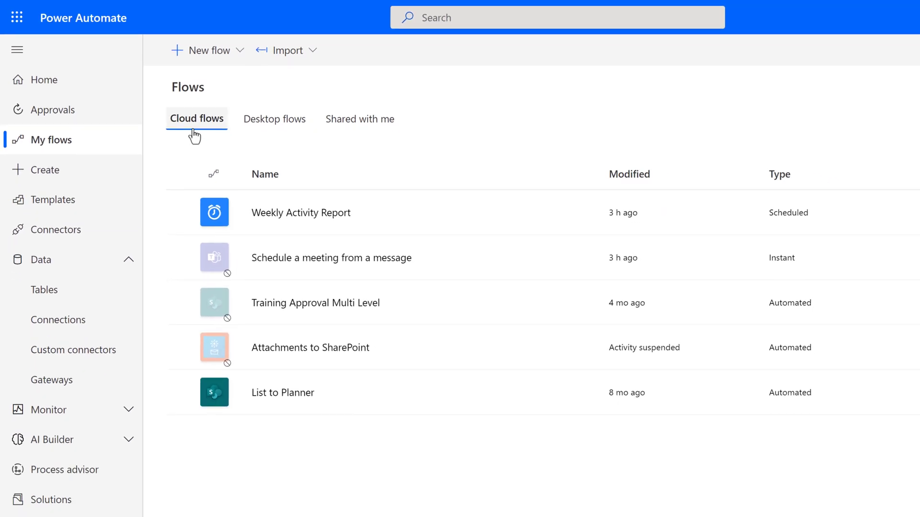
pyautogui.moveTo(181, 213)
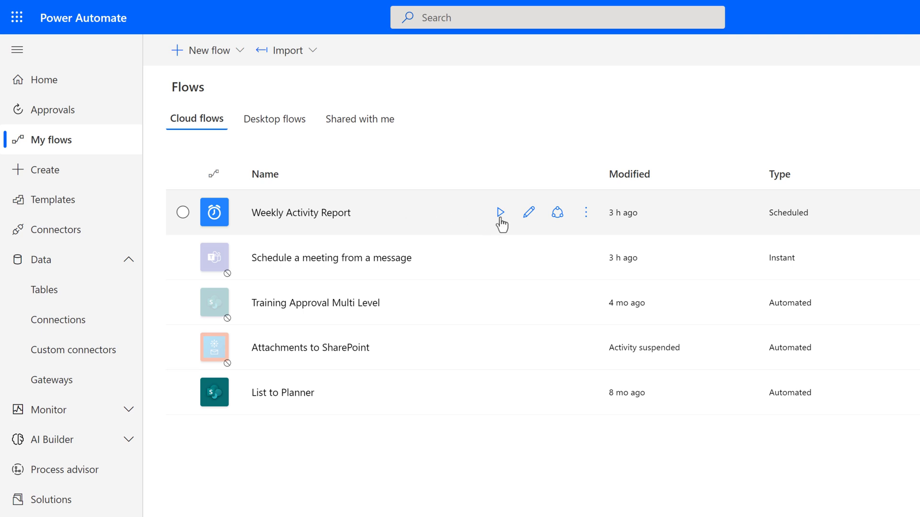
pyautogui.click(587, 221)
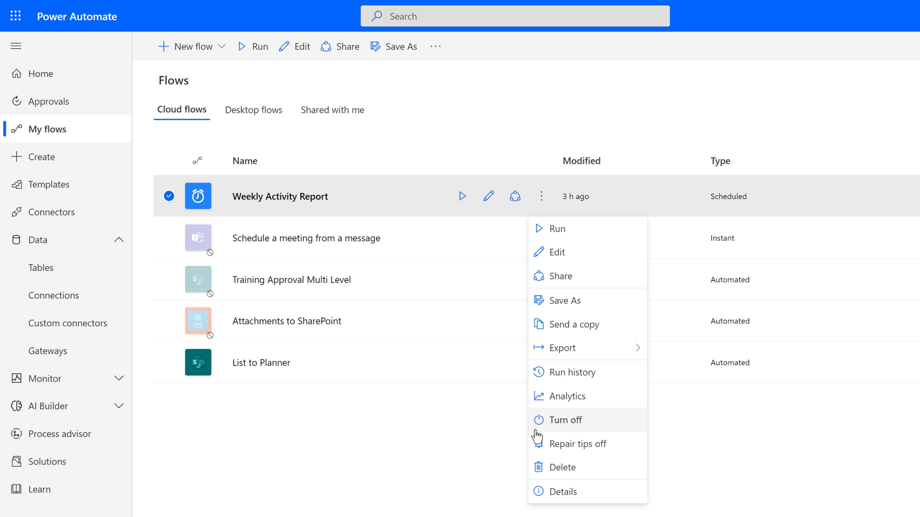
pyautogui.click(471, 382)
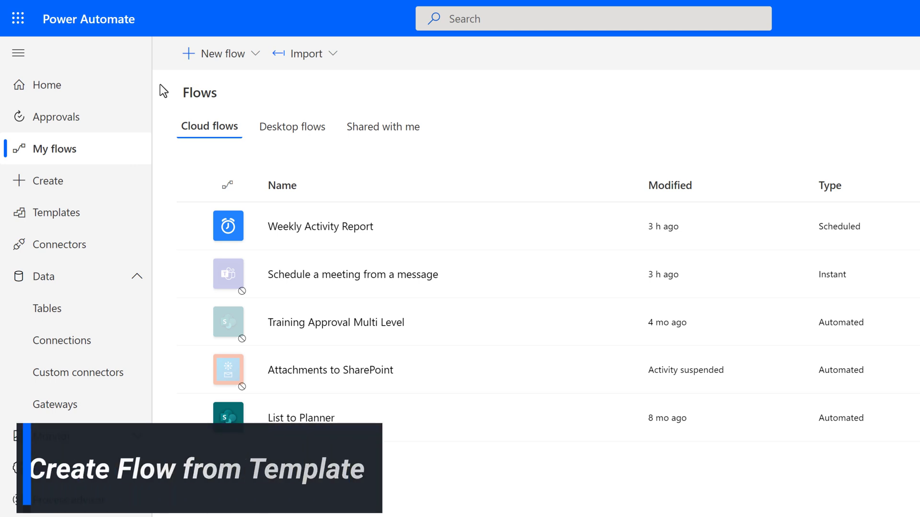
# Step: Search templates for 'save office 365 attachments to onedrive for business' and open that template
pyautogui.click(84, 223)
pyautogui.write('save office')
pyautogui.write(' 365')
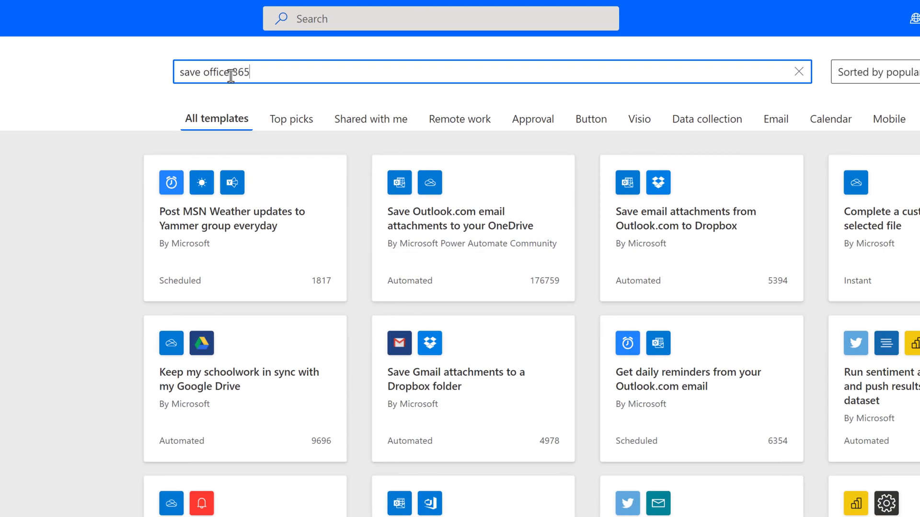
pyautogui.write(' attachments to onedrive for ')
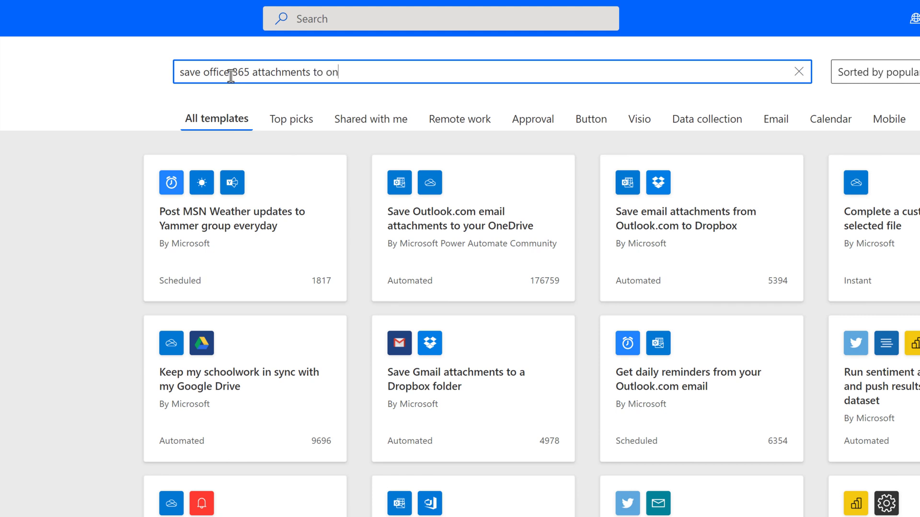
pyautogui.write('business')
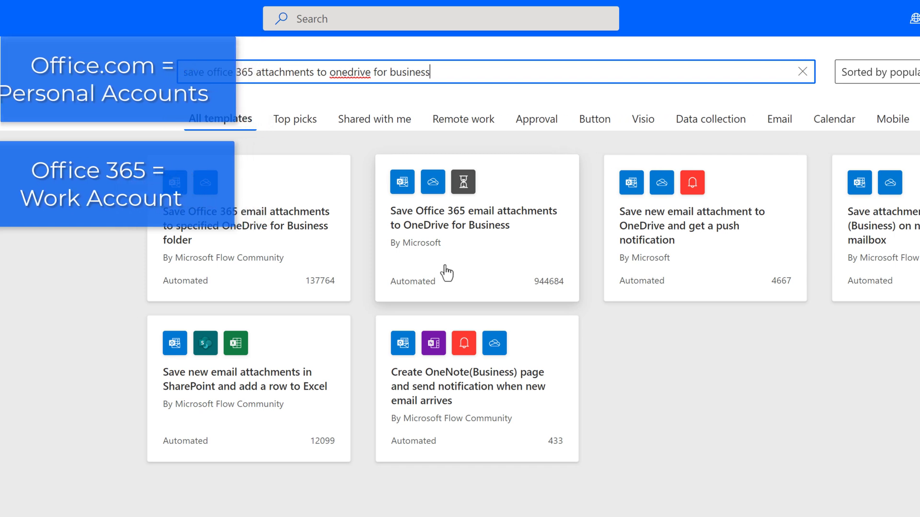
pyautogui.click(446, 272)
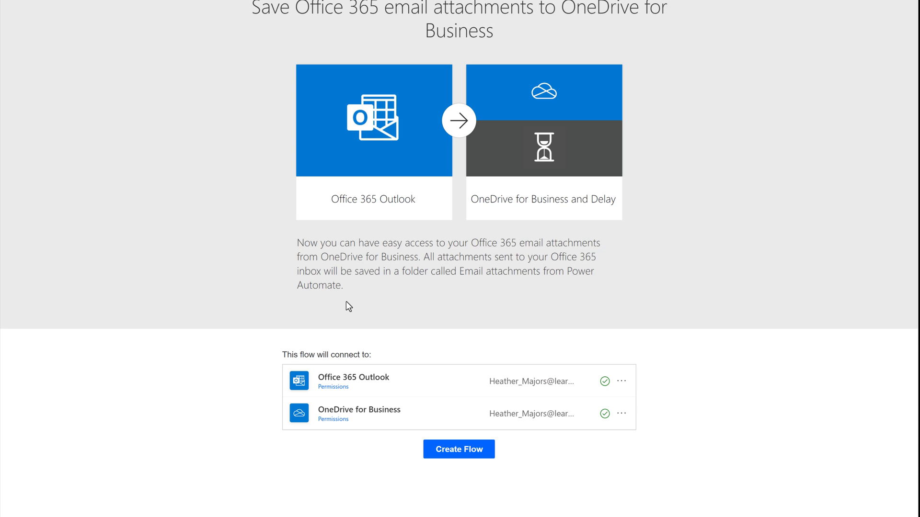
# Step: Create the flow from the OneDrive for Business attachments template
pyautogui.click(452, 454)
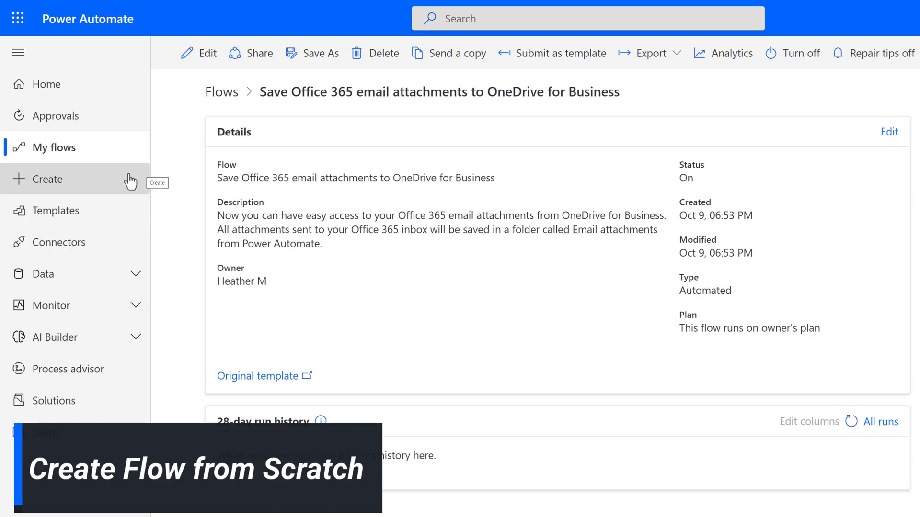
# Step: Start an automated cloud flow 'Webinar Suggestions' using SharePoint's 'When an item is created' trigger
pyautogui.click(62, 186)
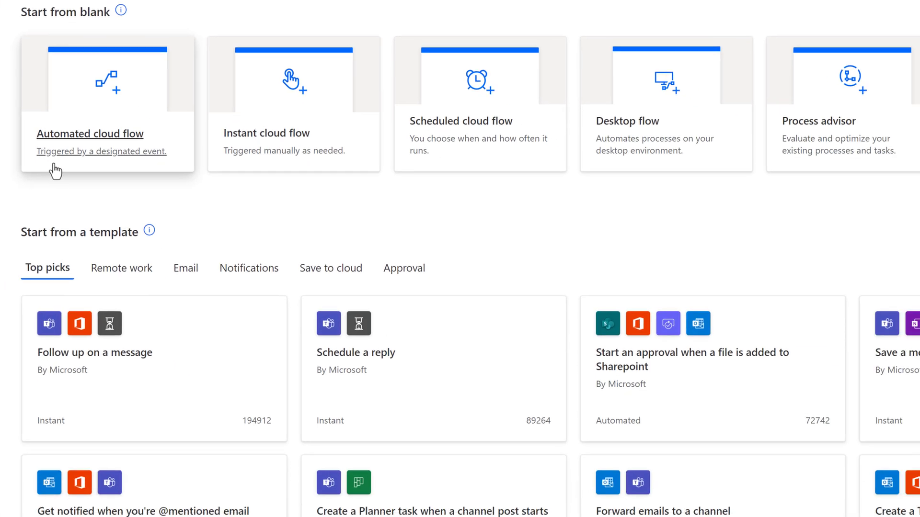
pyautogui.click(205, 247)
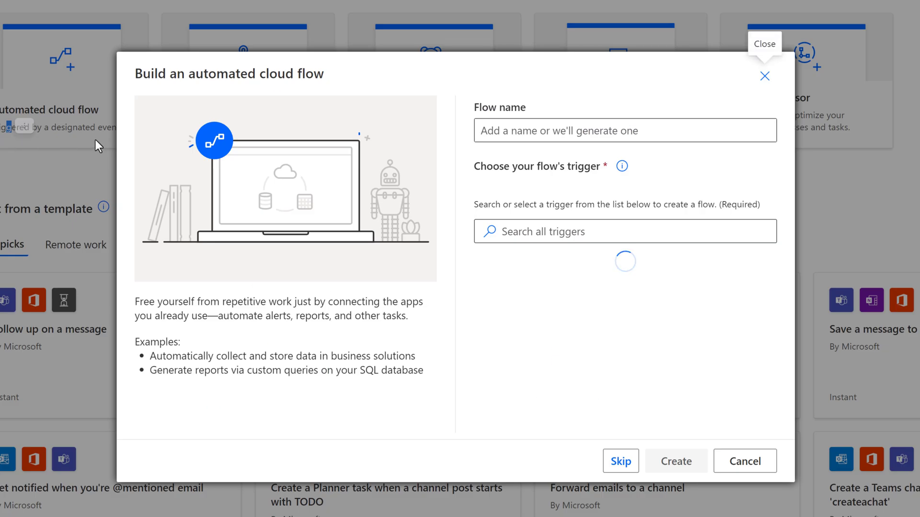
pyautogui.click(498, 132)
pyautogui.write('Webin')
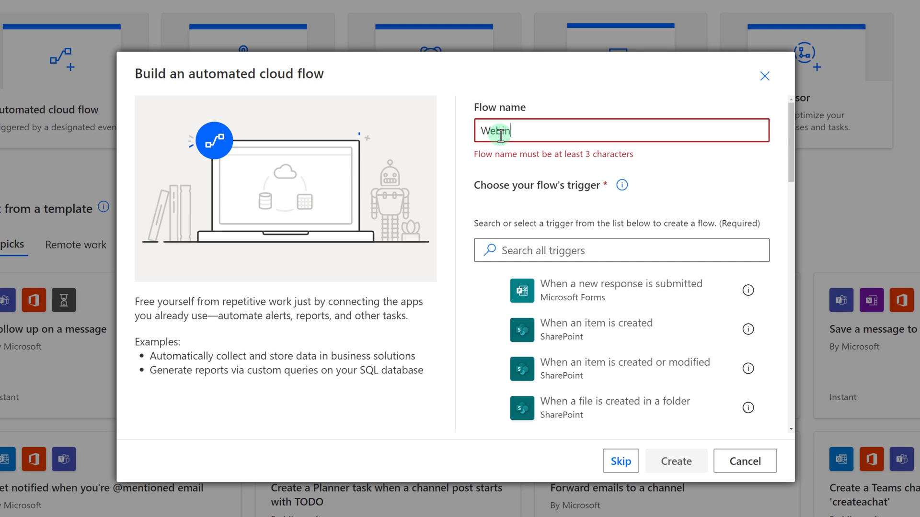
pyautogui.write('ar Suggestions')
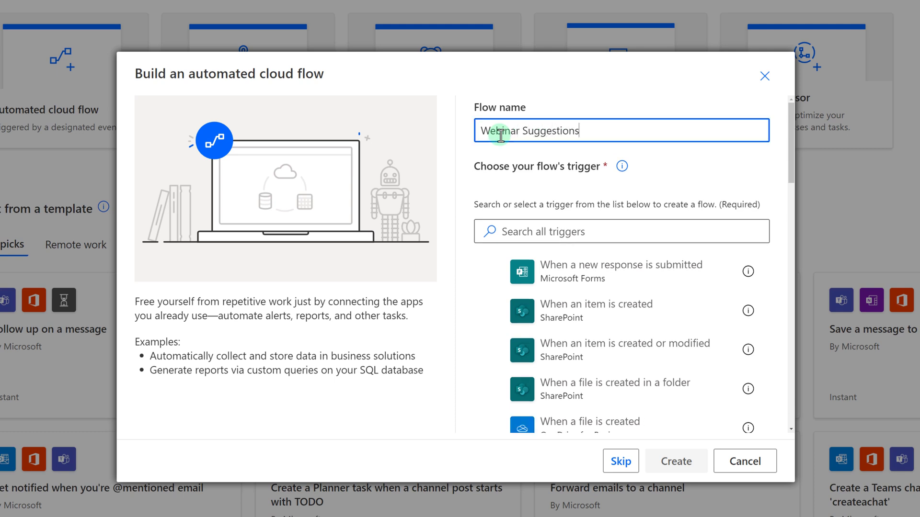
pyautogui.press('Tab')
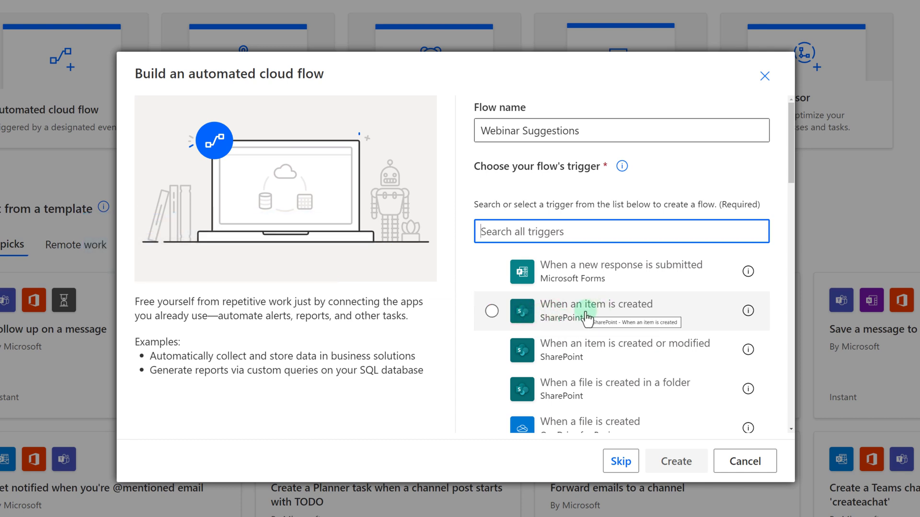
pyautogui.click(525, 317)
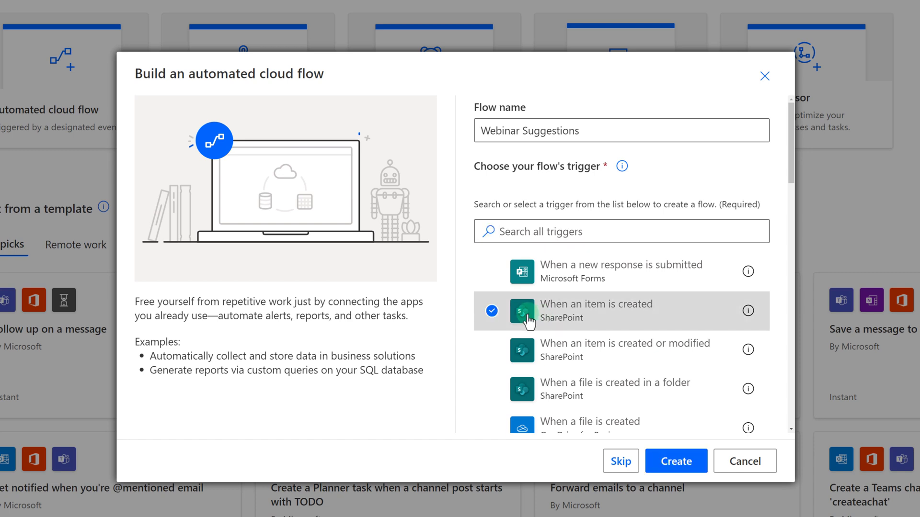
# Step: Point the trigger at site 'Power Automate Demos' and list 'Power Automate for Beginners Demo'
pyautogui.click(676, 465)
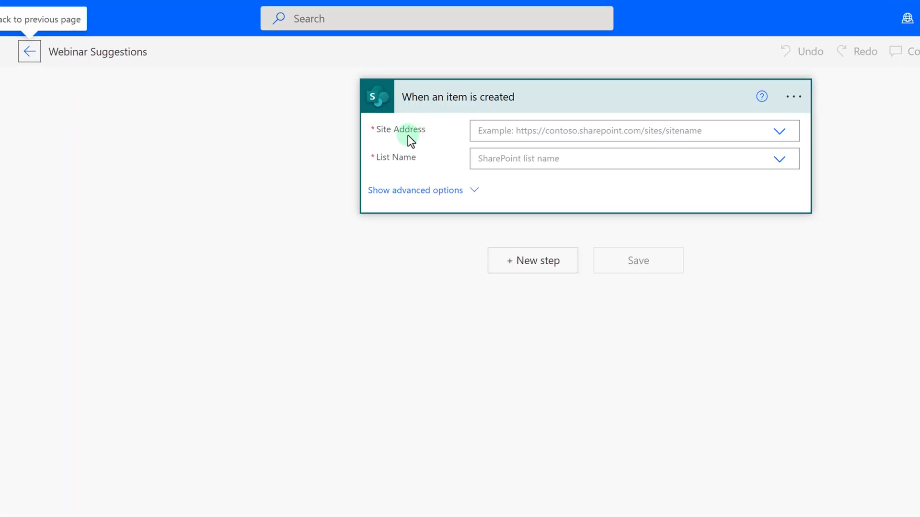
pyautogui.click(779, 133)
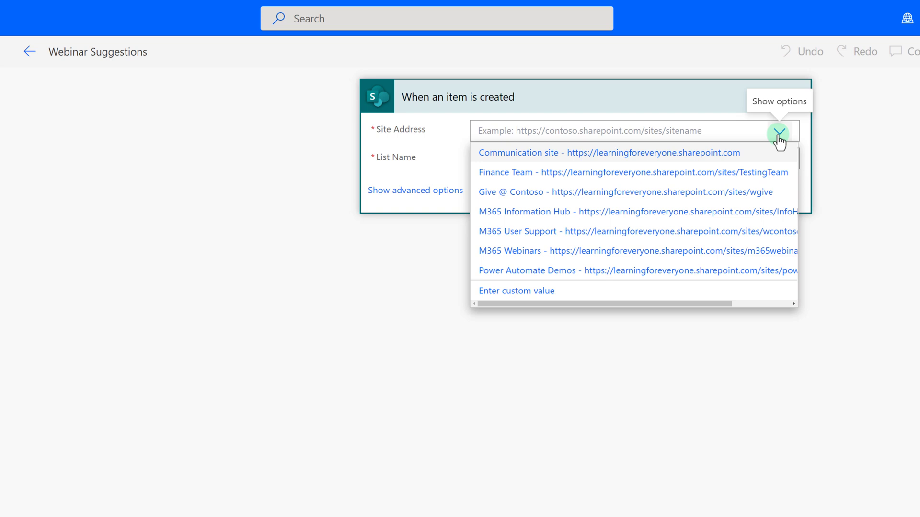
pyautogui.click(550, 277)
pyautogui.click(785, 190)
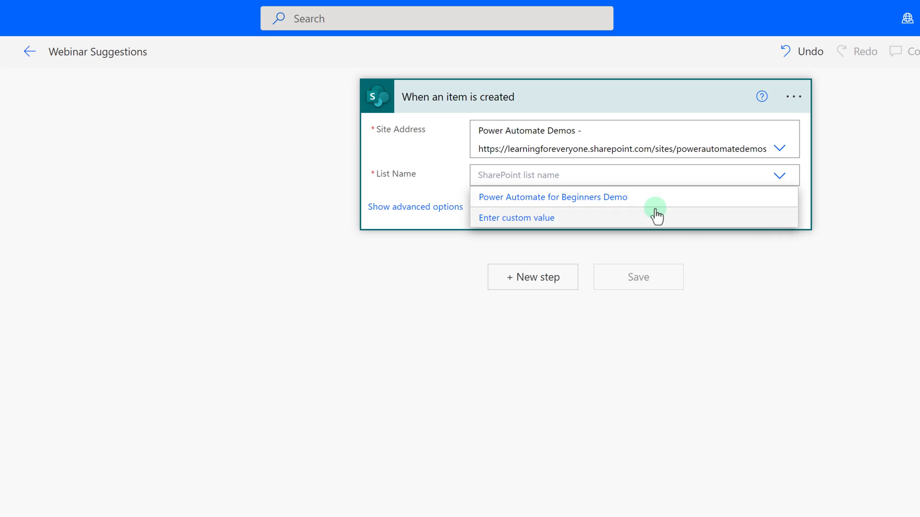
pyautogui.click(621, 209)
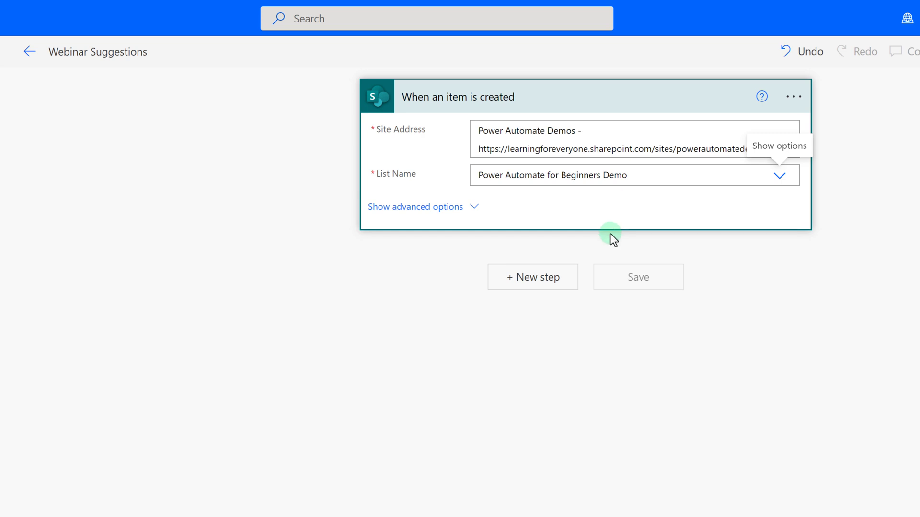
# Step: Add a Microsoft Teams 'Post message in a chat or channel' action after the trigger
pyautogui.click(537, 287)
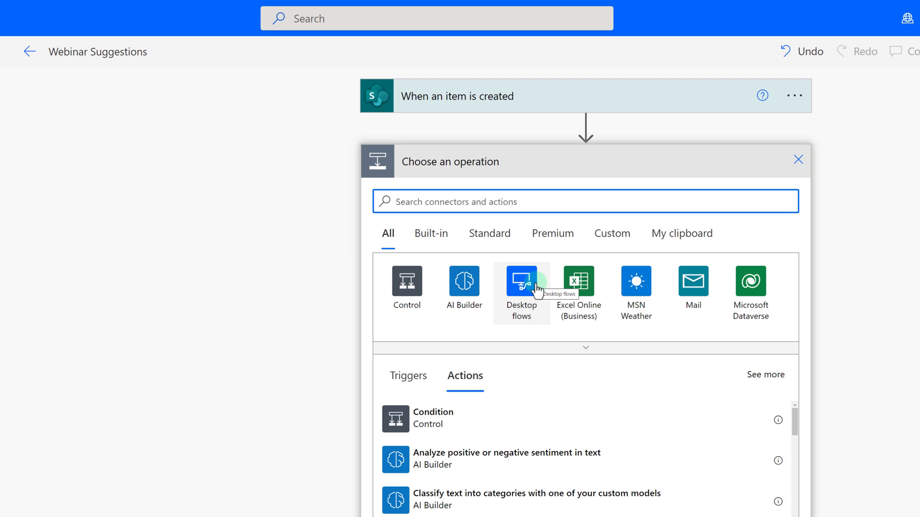
pyautogui.click(410, 201)
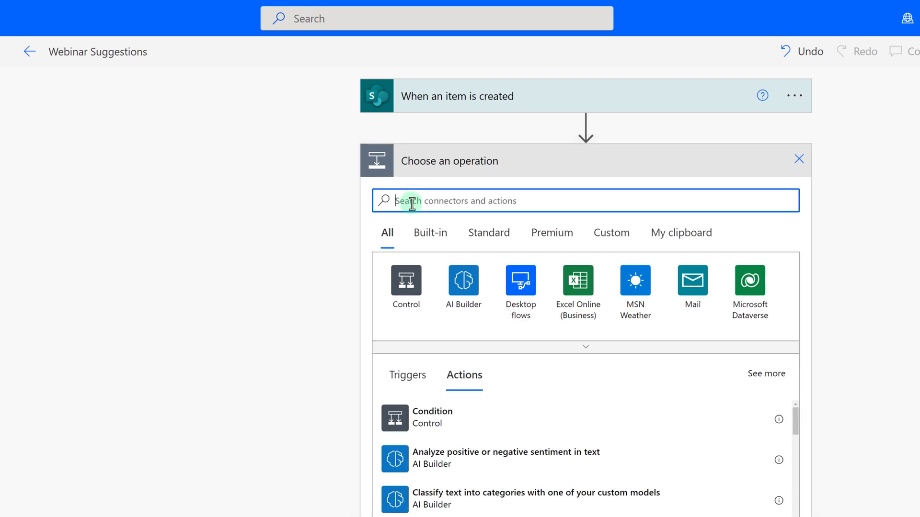
pyautogui.write('Team')
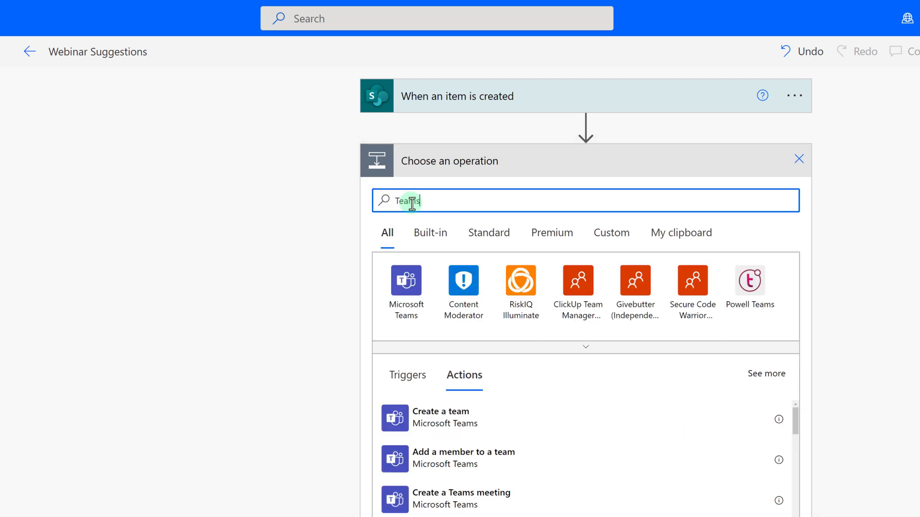
pyautogui.write('s')
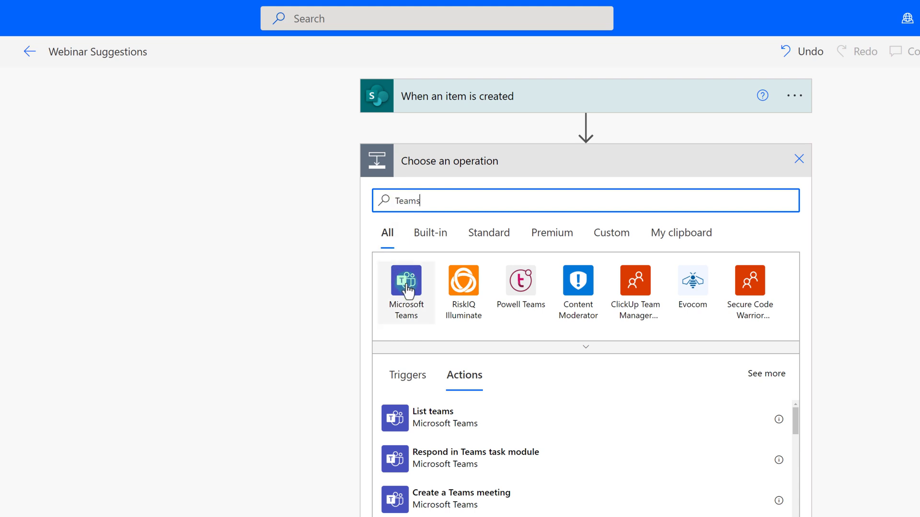
pyautogui.click(398, 272)
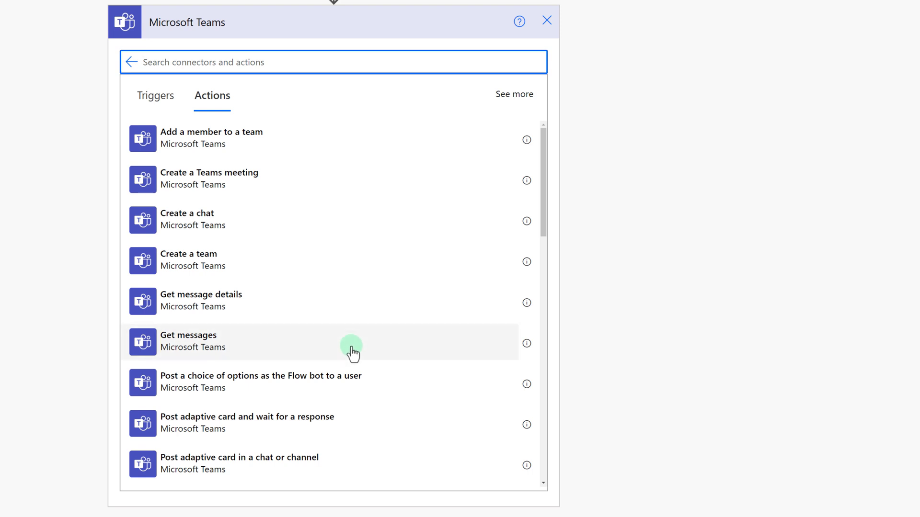
pyautogui.scroll(-3, 347, 345)
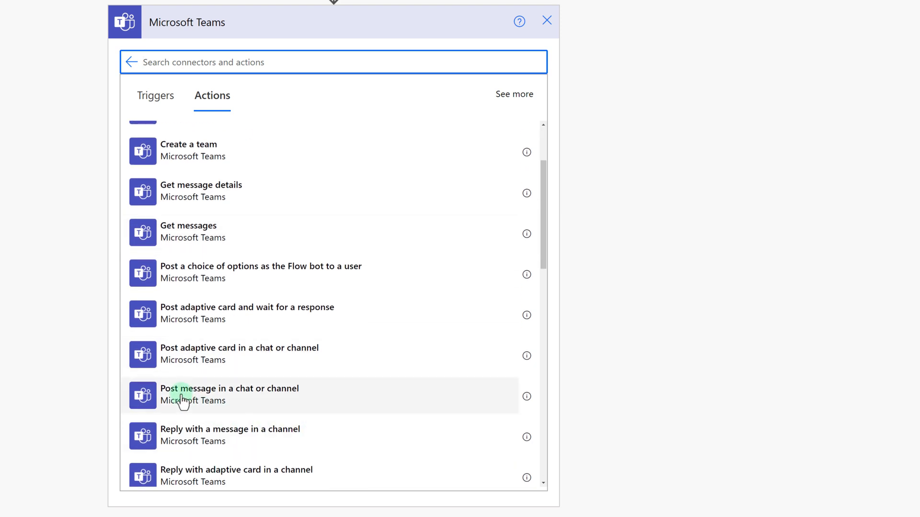
pyautogui.click(222, 402)
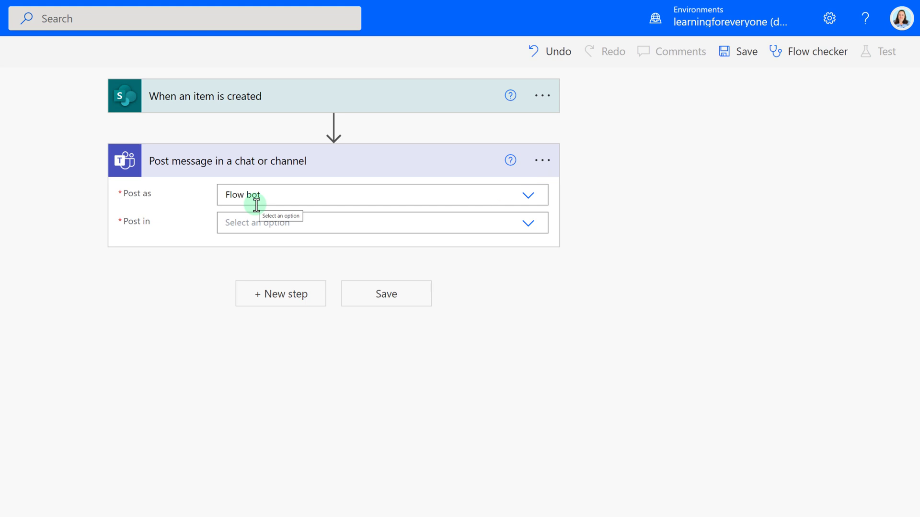
# Step: Set the Teams Post message action to post in a channel
pyautogui.click(528, 202)
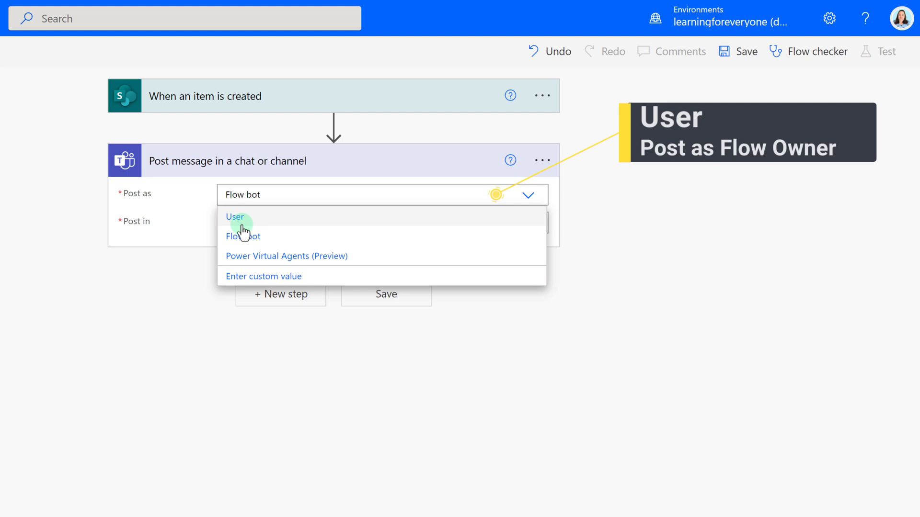
pyautogui.click(528, 226)
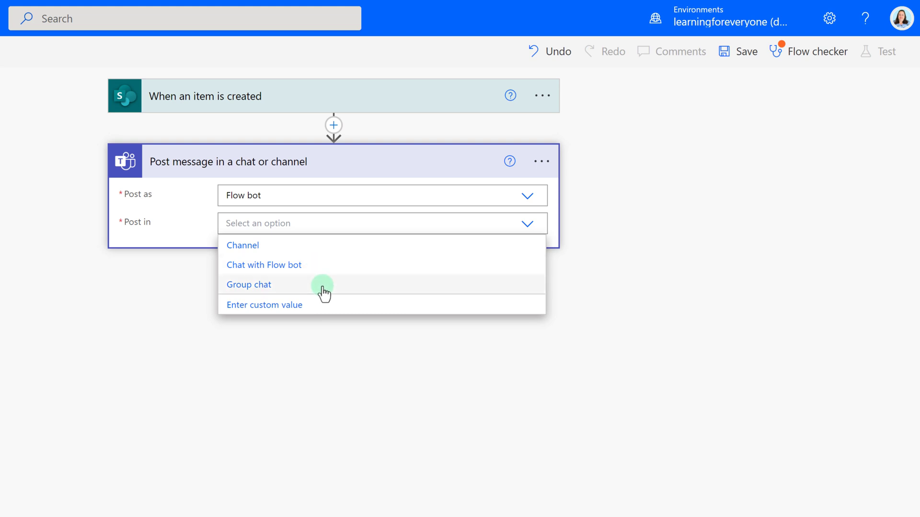
pyautogui.click(324, 248)
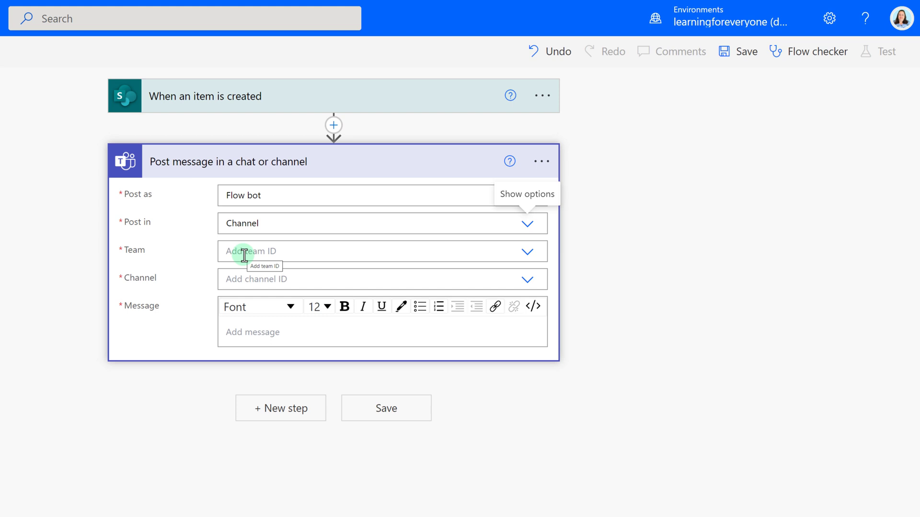
# Step: Target the General channel of the Power Automate Demos team
pyautogui.click(527, 252)
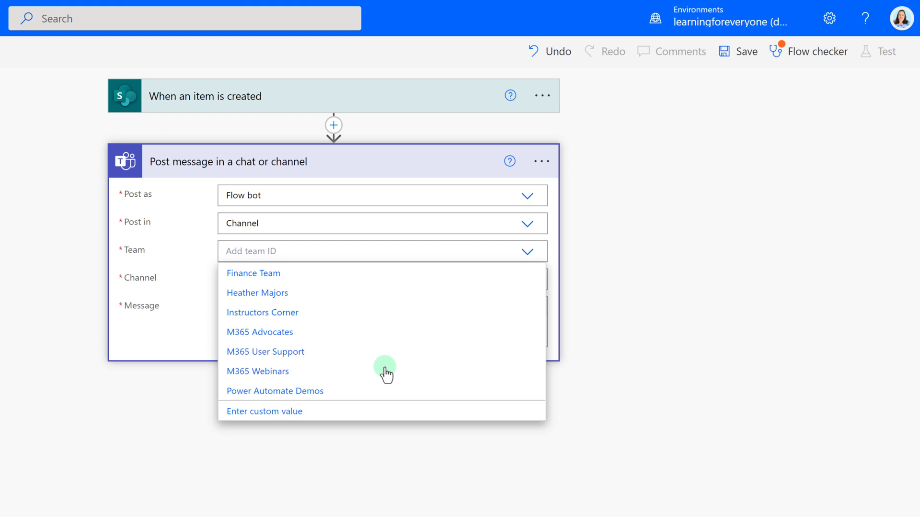
pyautogui.click(307, 395)
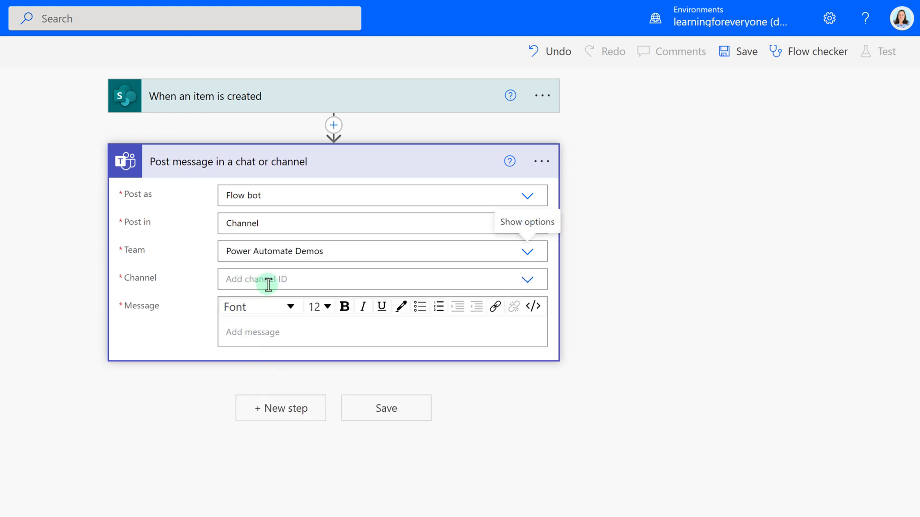
pyautogui.click(527, 281)
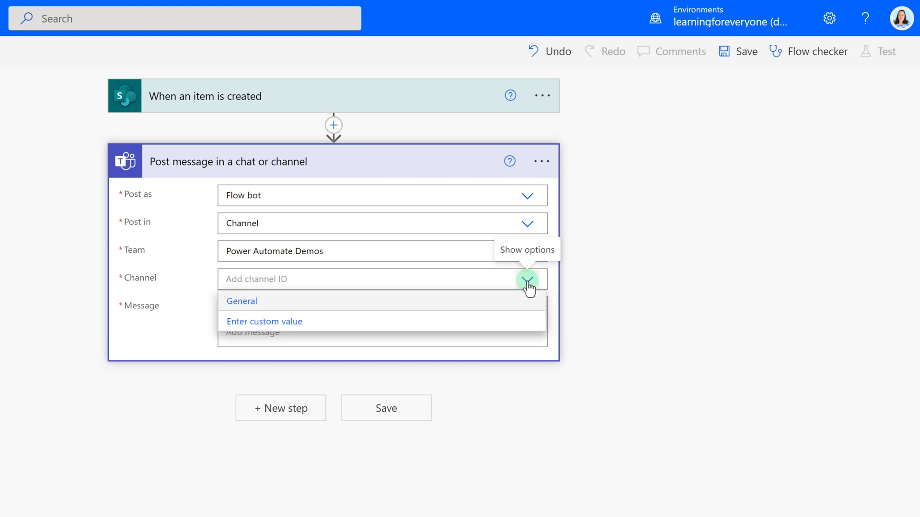
pyautogui.click(242, 302)
pyautogui.click(305, 344)
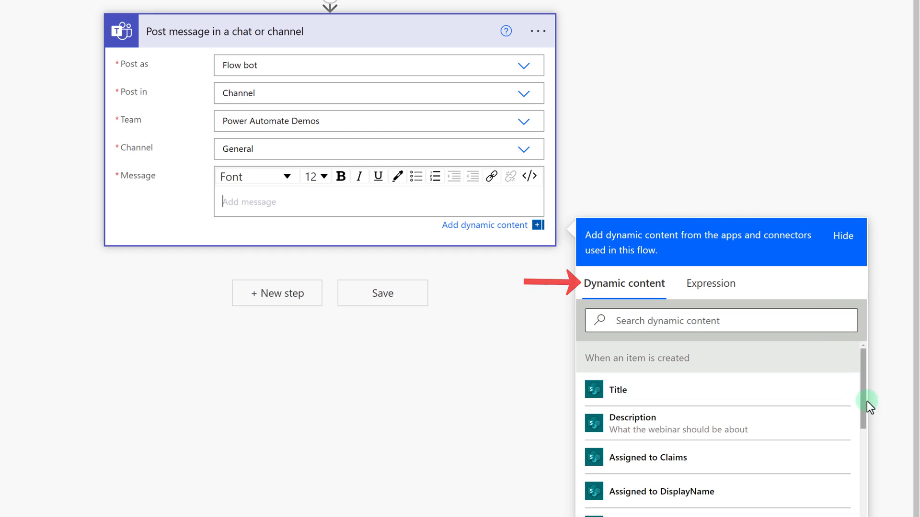
# Step: Write 'A new webinar idea has been submitted:' with Title, then 'Here are the details:' with Description
pyautogui.scroll(-1, 889, 427)
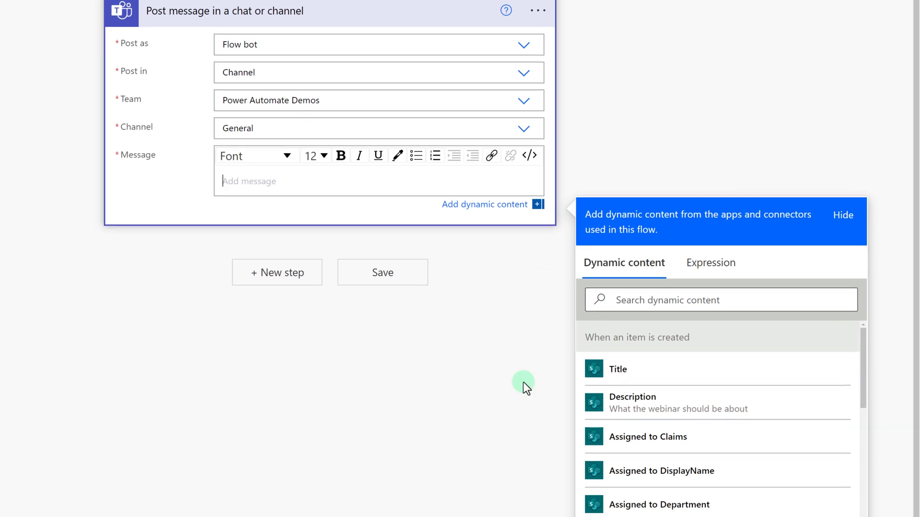
pyautogui.write('A new webi')
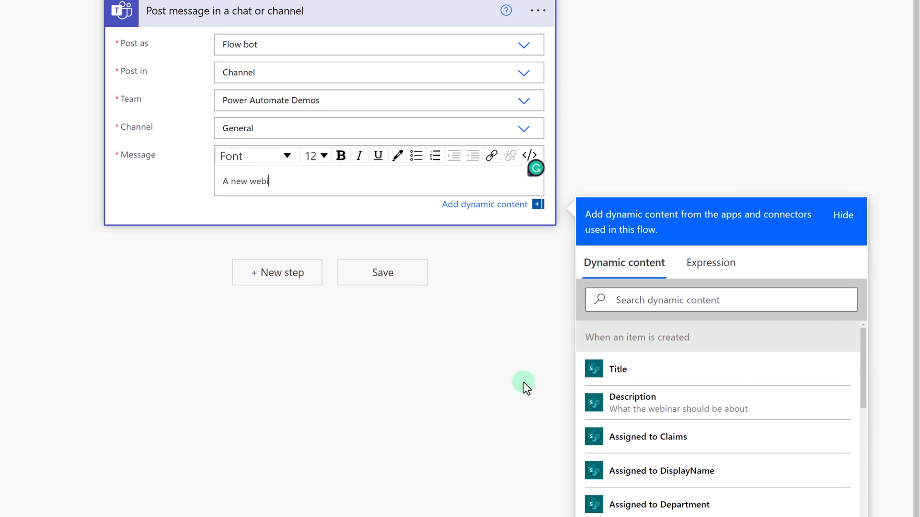
pyautogui.write('nar ideas  has been submitted:')
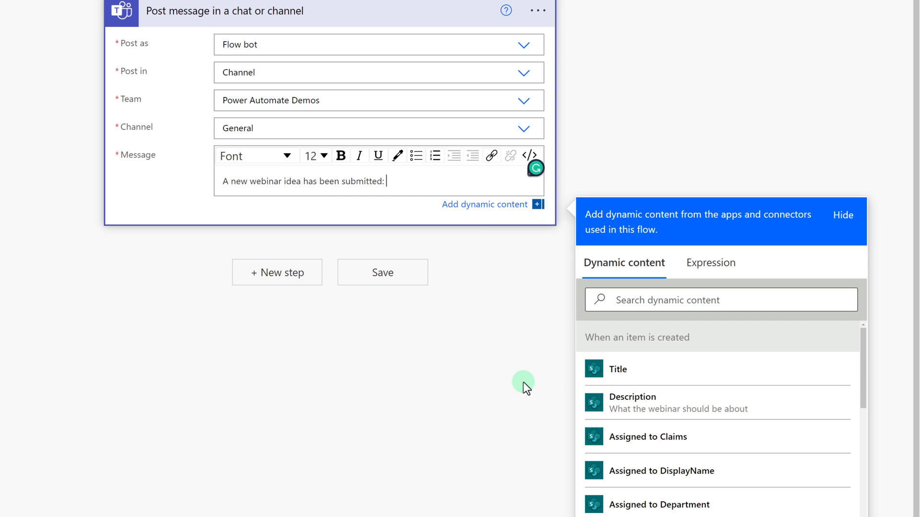
pyautogui.click(618, 376)
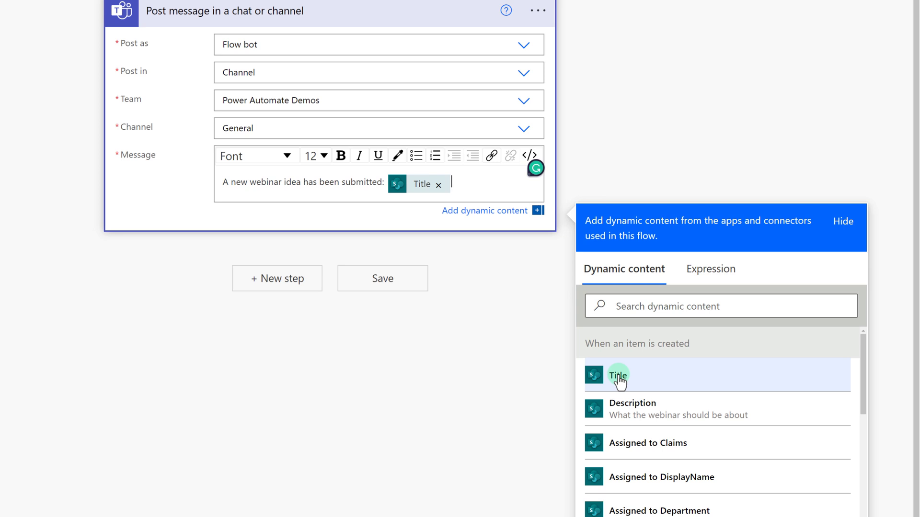
pyautogui.press('Return')
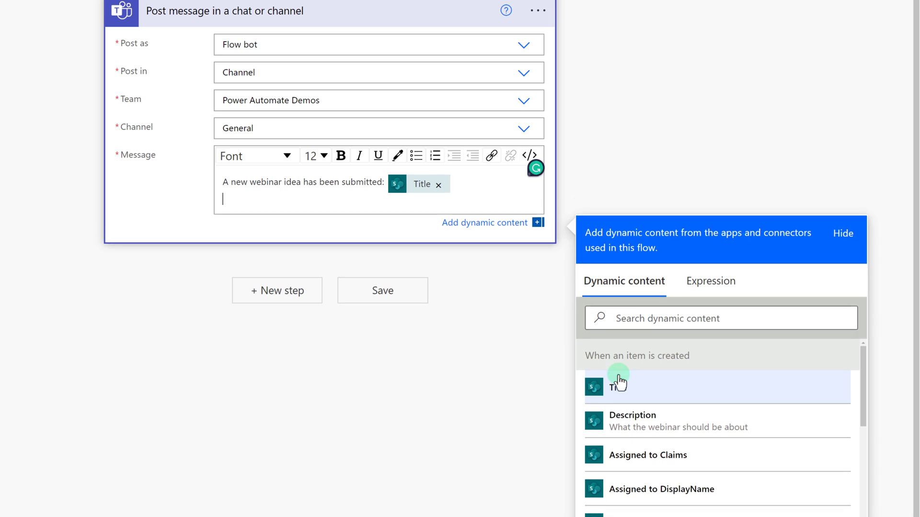
pyautogui.write('Here are the details:')
pyautogui.click(653, 427)
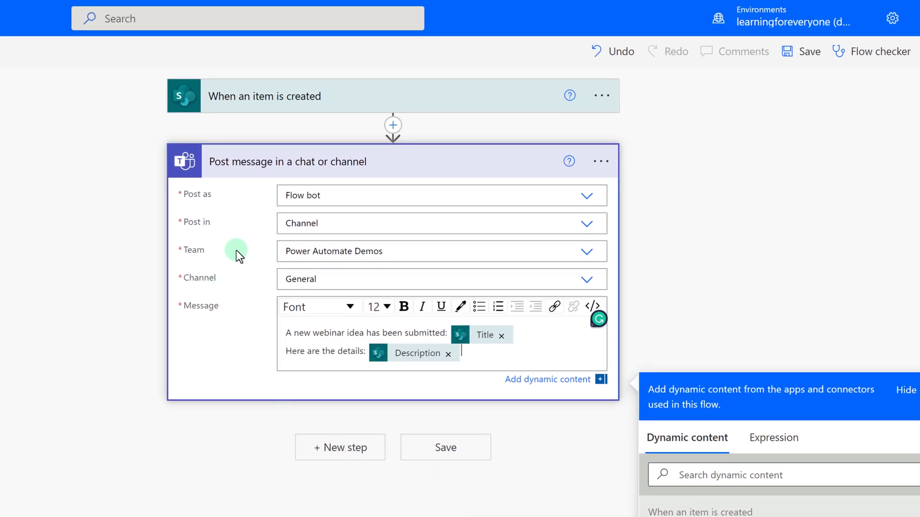
# Step: Save the Webinar Suggestions flow and start a manually triggered test run
pyautogui.click(267, 96)
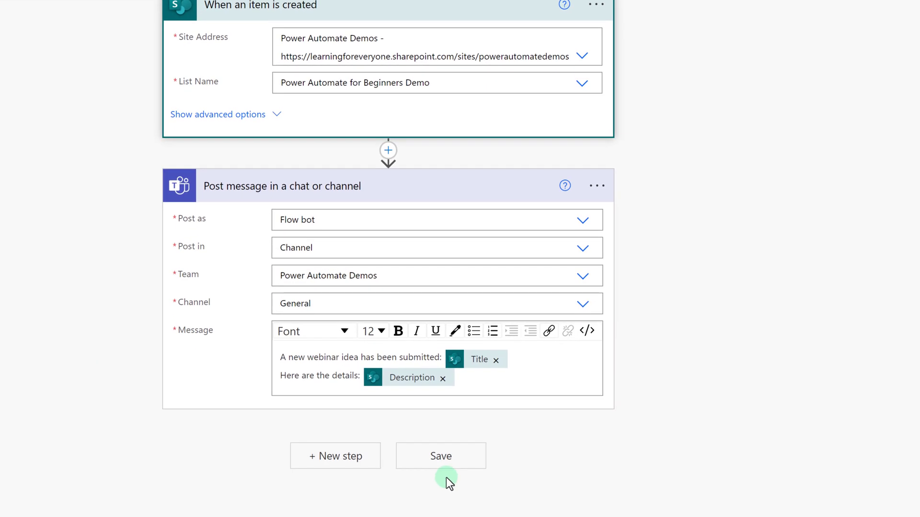
pyautogui.click(447, 464)
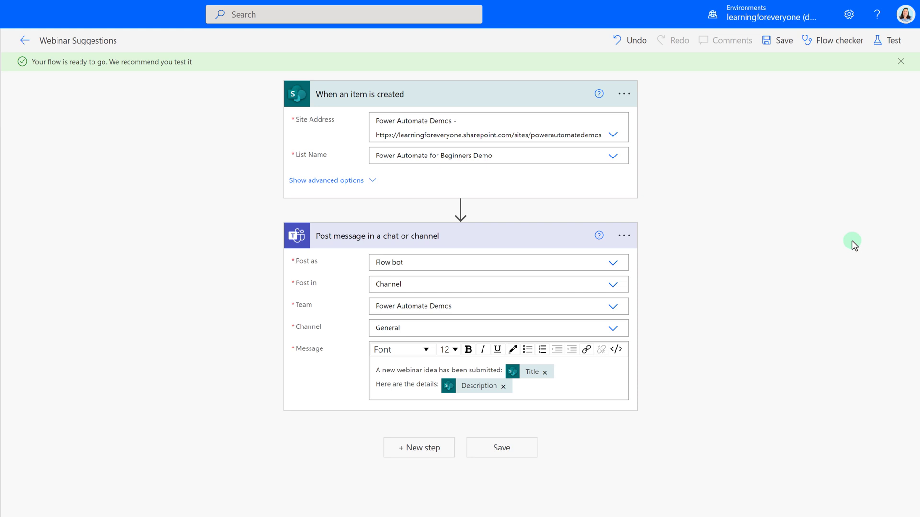
pyautogui.click(892, 43)
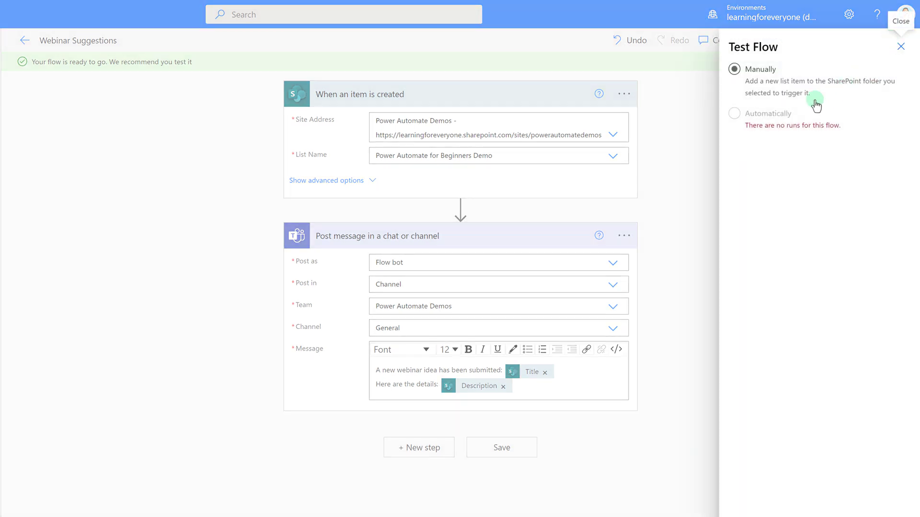
pyautogui.click(734, 70)
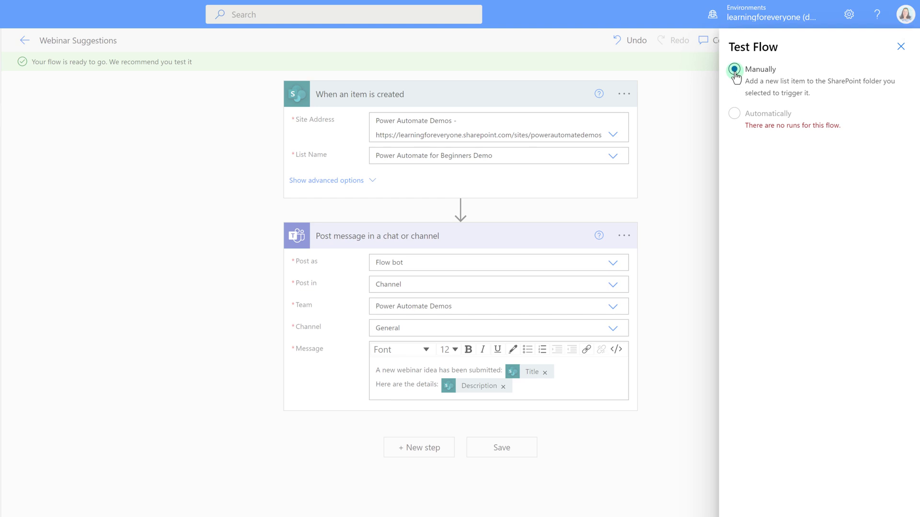
pyautogui.click(753, 498)
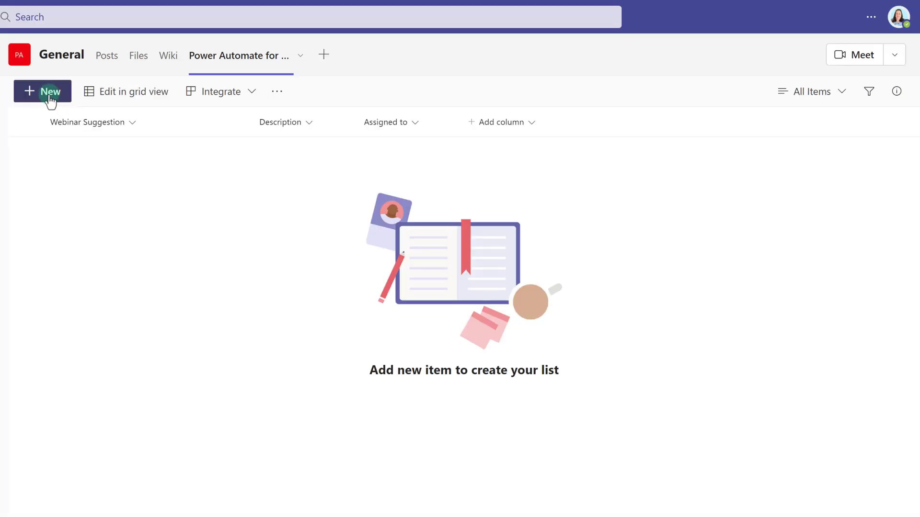
# Step: Add and save a 'Power Apps' list item described 'Please tell me the basics of creating an app.'
pyautogui.click(50, 96)
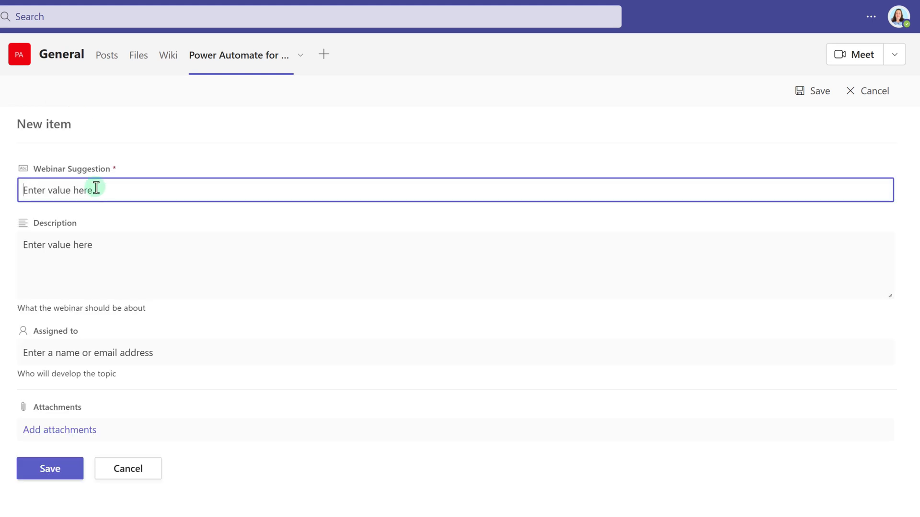
pyautogui.write('Power Apps')
pyautogui.press('Tab')
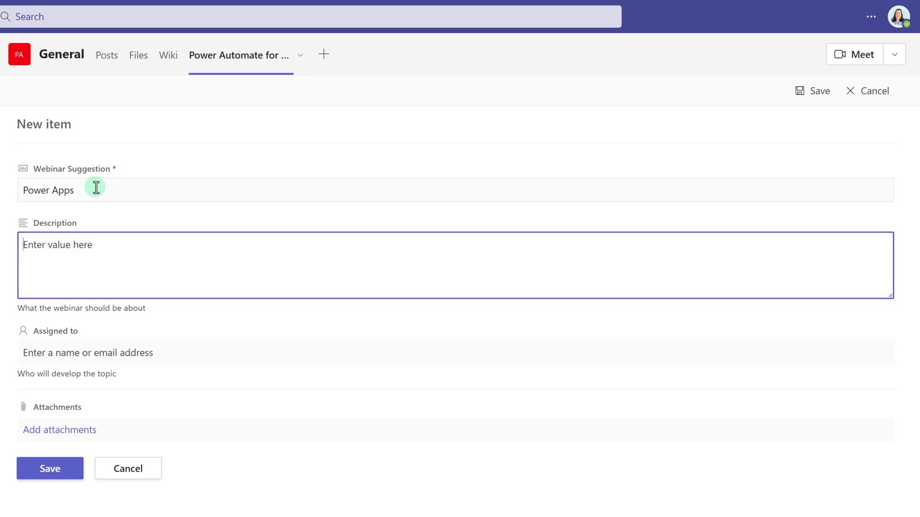
pyautogui.write('Please tell me the basei')
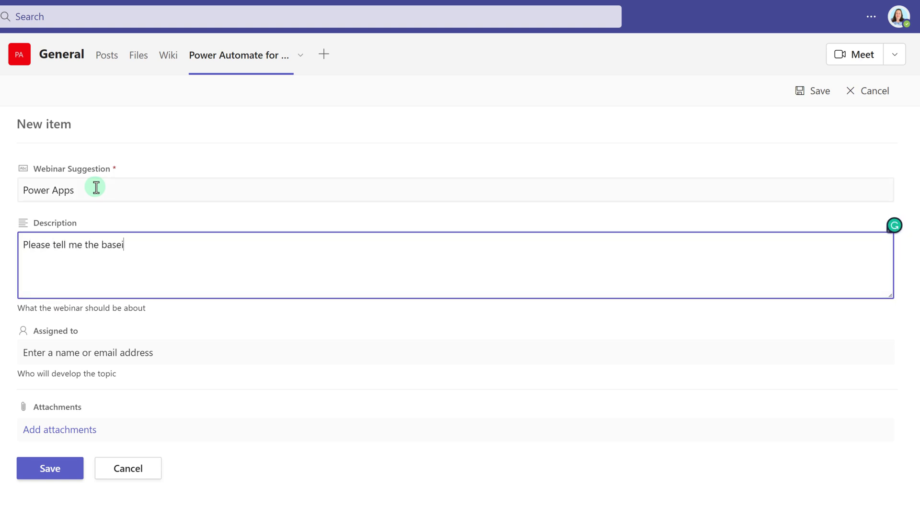
pyautogui.press('BackSpace')
pyautogui.write('cs of creating an app.')
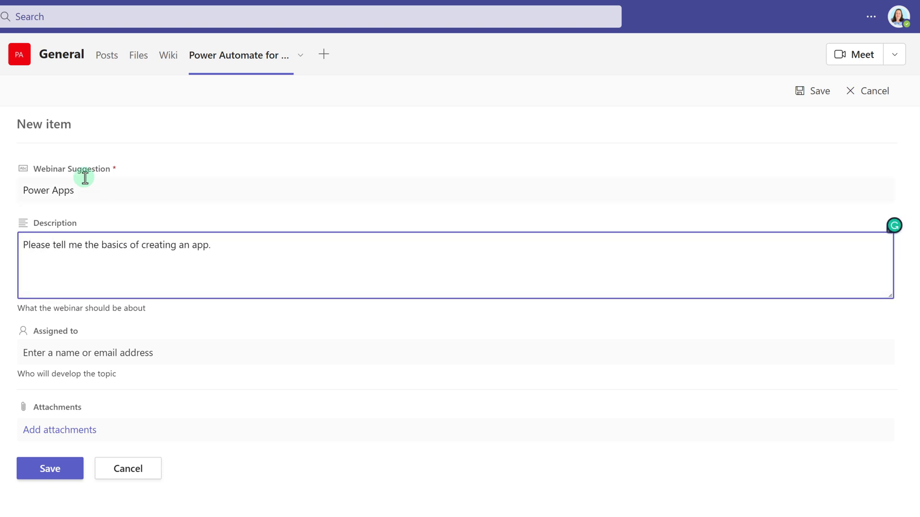
pyautogui.click(49, 469)
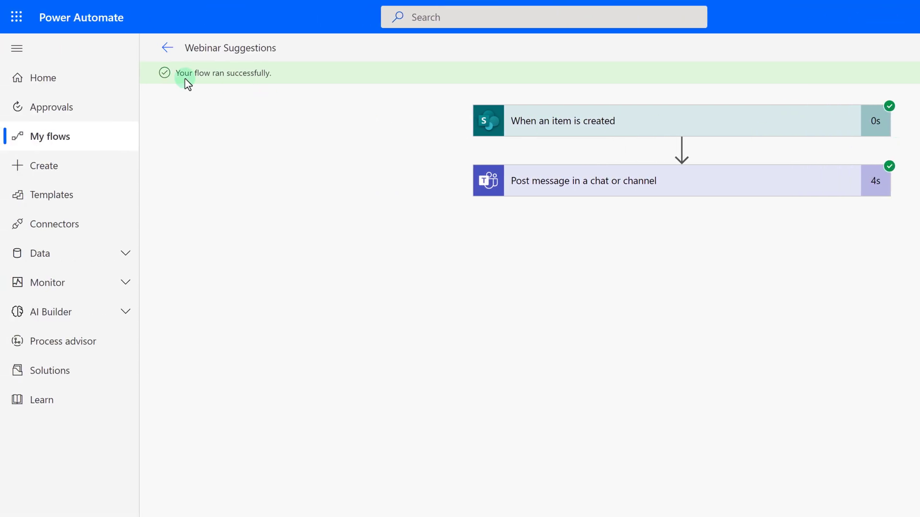
# Step: Leave the successful test run and return to the flow's details page
pyautogui.click(167, 48)
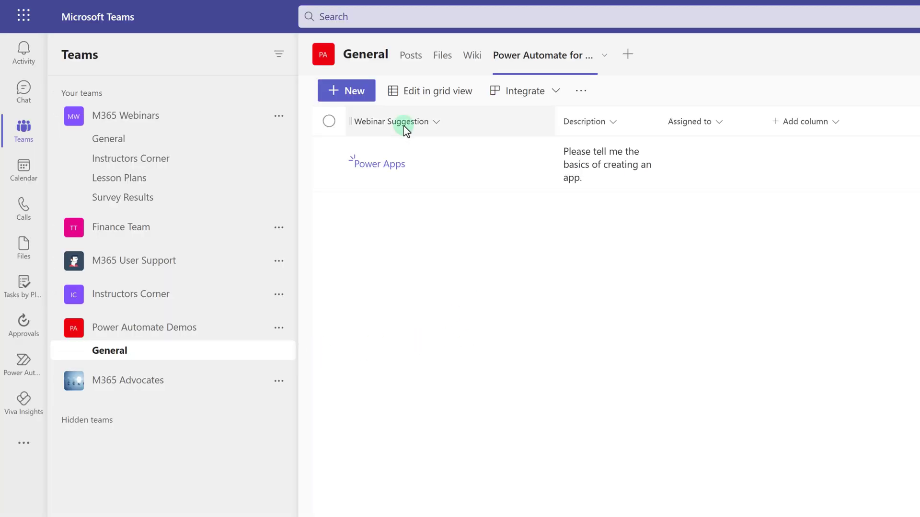
# Step: View the General channel's Posts to find the flow's Power Apps webinar message
pyautogui.click(408, 67)
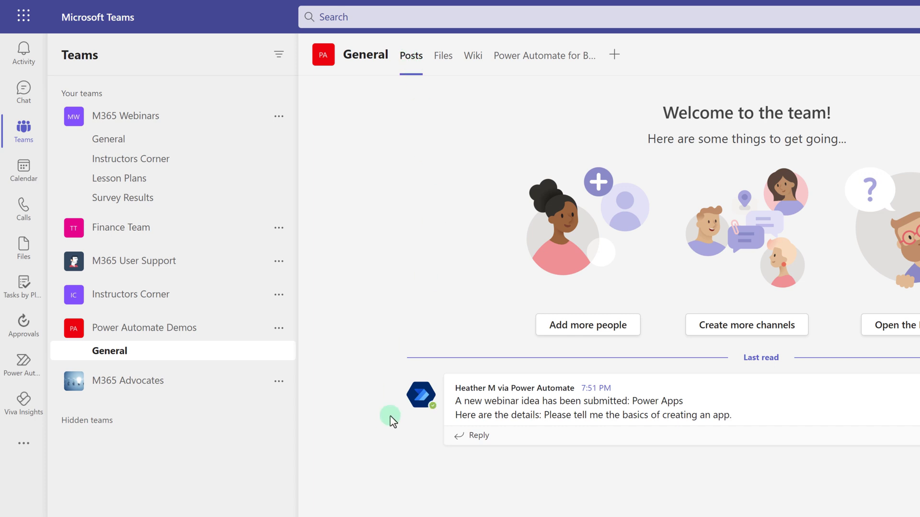